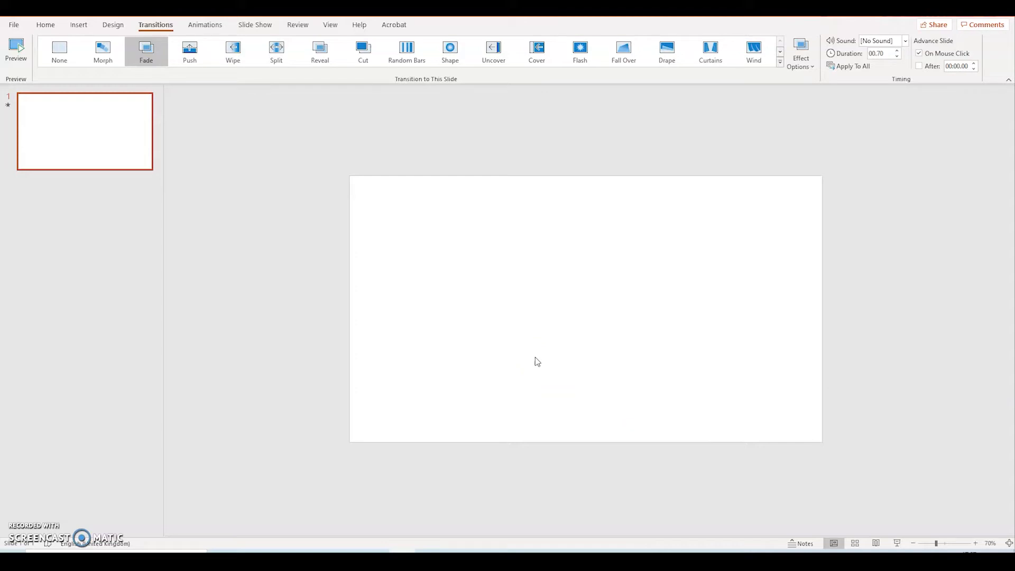
Draw a rectangle covering the entire slide, about 33.87 cm wide by 19.05 cm high, and apply the solid black shape style
click(47, 26)
click(46, 25)
click(78, 25)
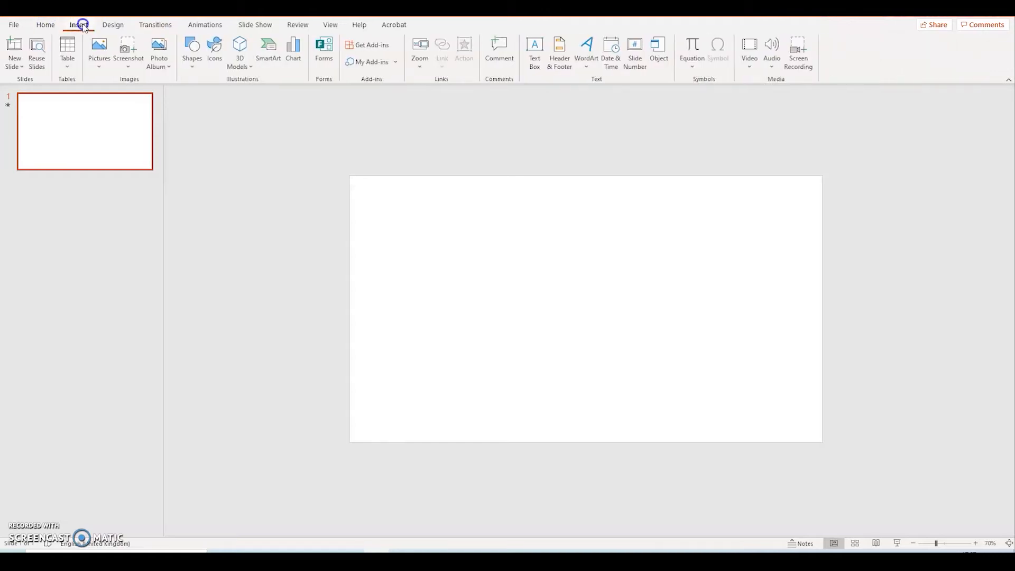
click(191, 74)
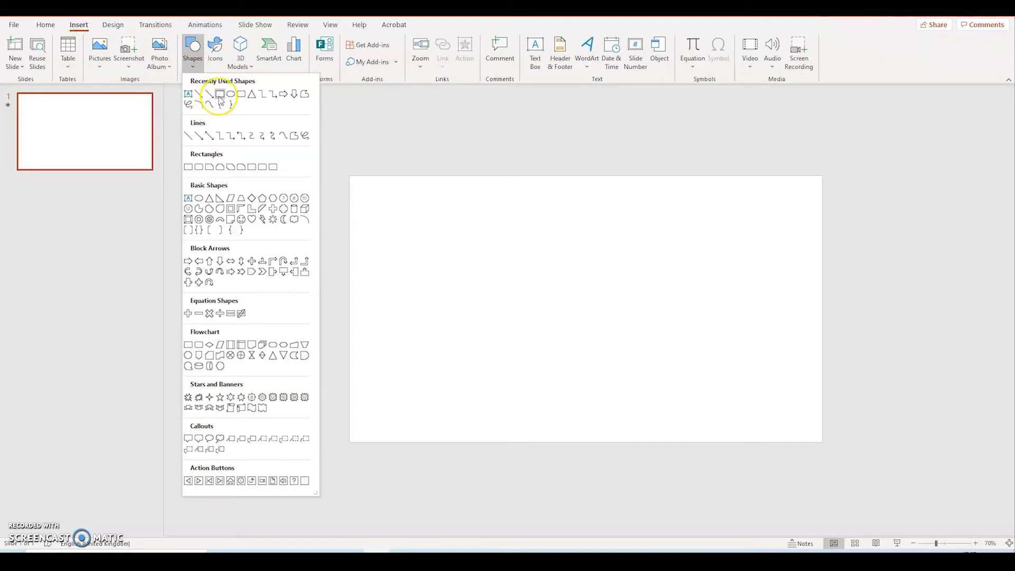
click(220, 96)
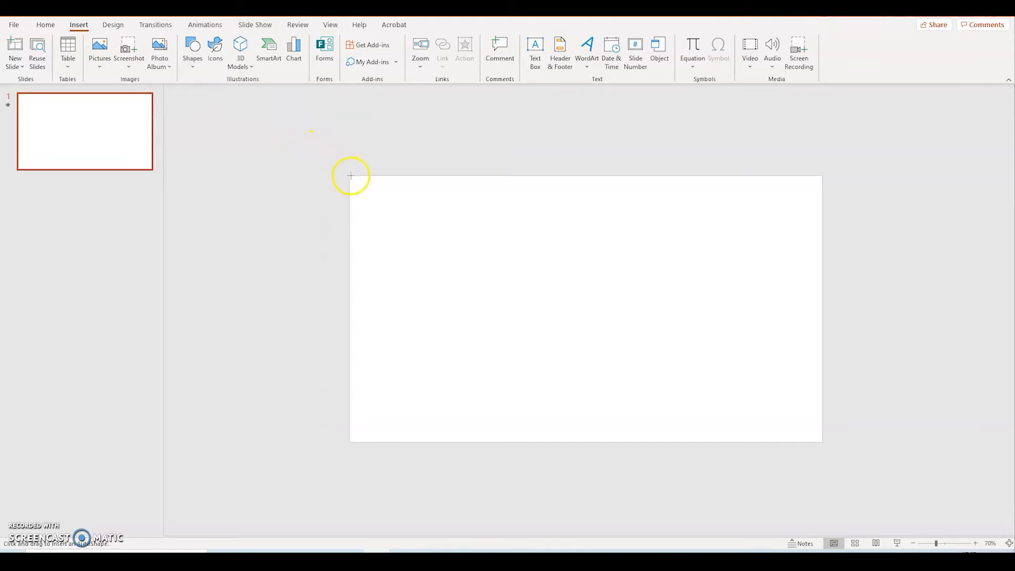
drag(349, 175, 822, 442)
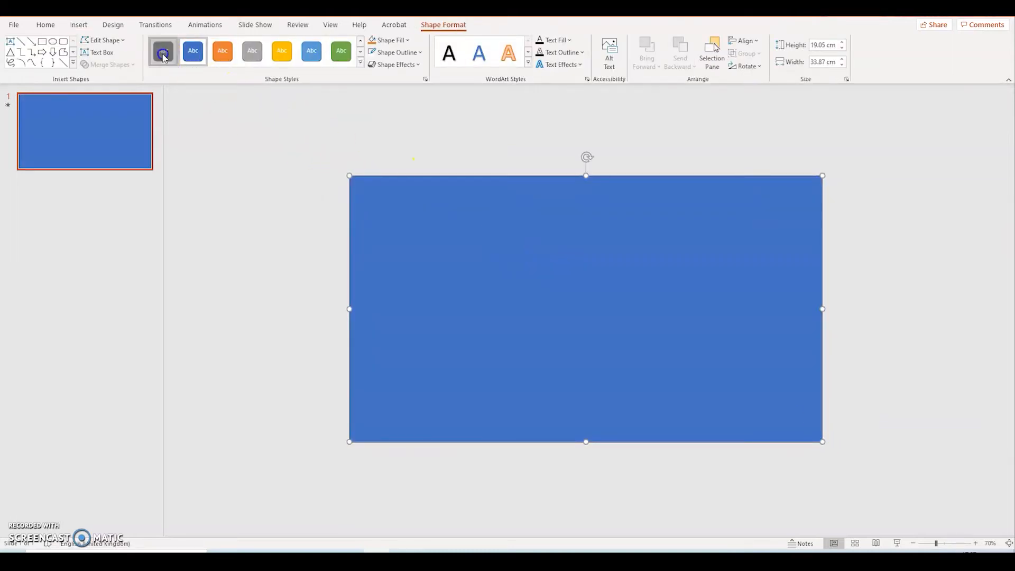
click(163, 53)
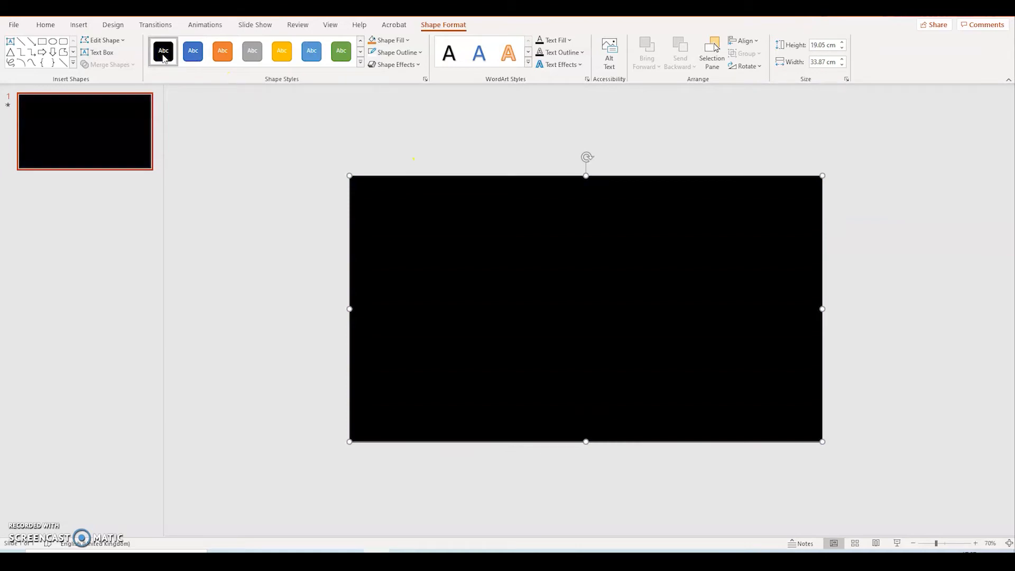
click(309, 146)
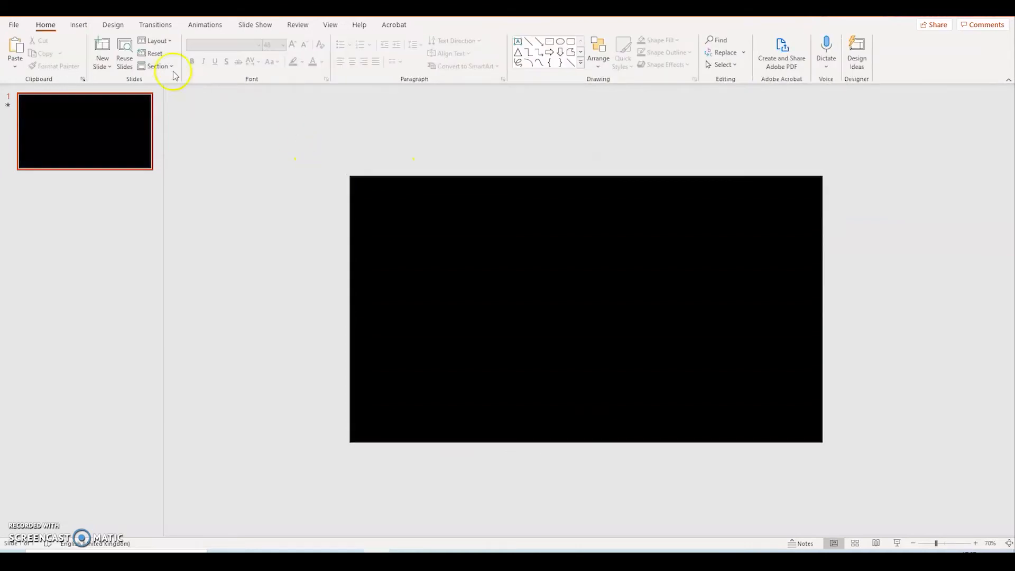
Draw an upright rectangle about 10.62 cm wide by 17.14 cm high and centre it on the black background
click(84, 28)
click(192, 50)
click(220, 94)
mouse_move(501, 190)
mouse_down()
mouse_move(640, 351)
mouse_move(657, 398)
mouse_move(641, 423)
mouse_move(650, 429)
mouse_up()
drag(557, 228, 568, 227)
click(535, 100)
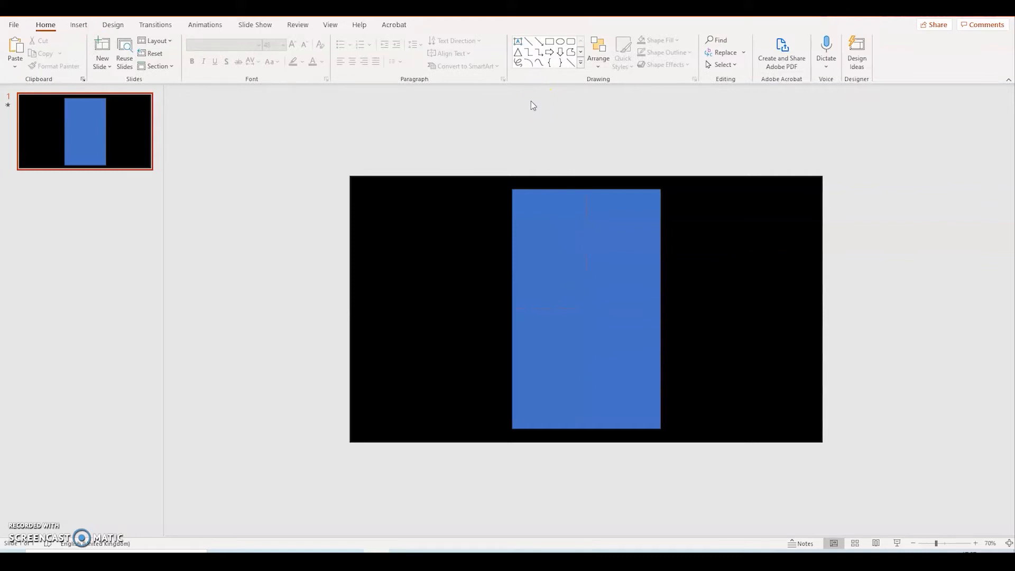
Apply the light blue shape style to the upright rectangle and remove its outline
click(581, 264)
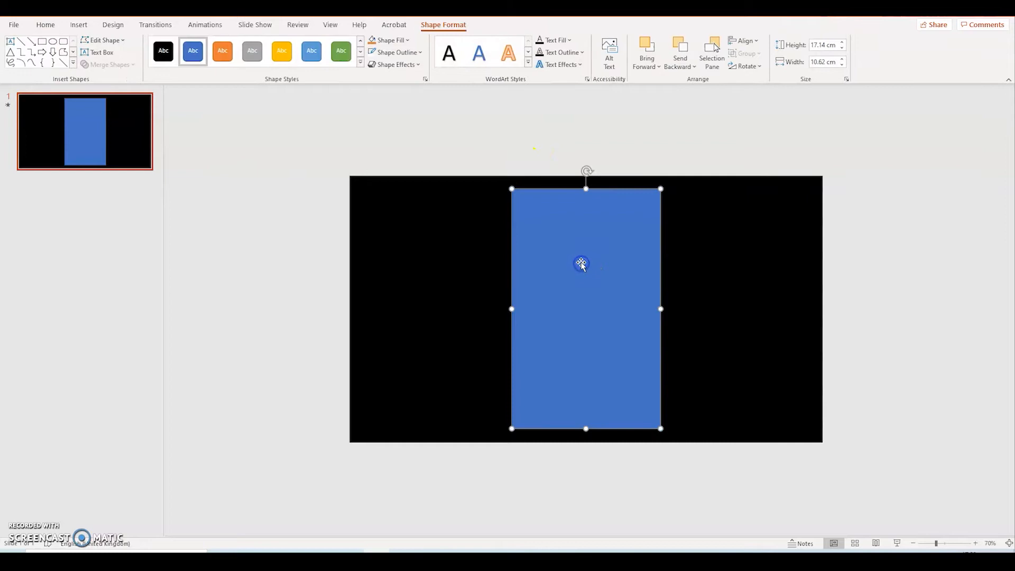
click(310, 53)
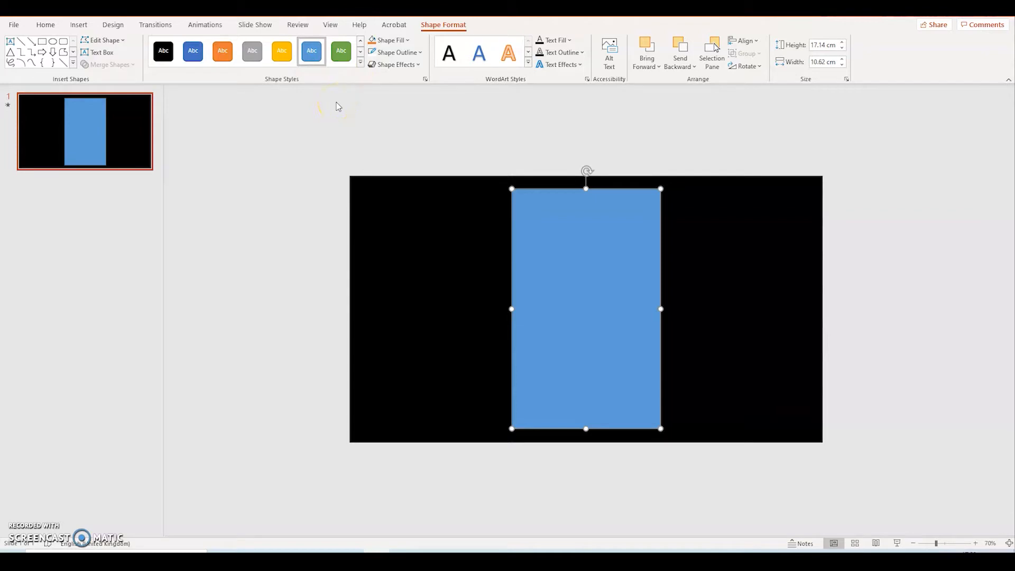
click(419, 52)
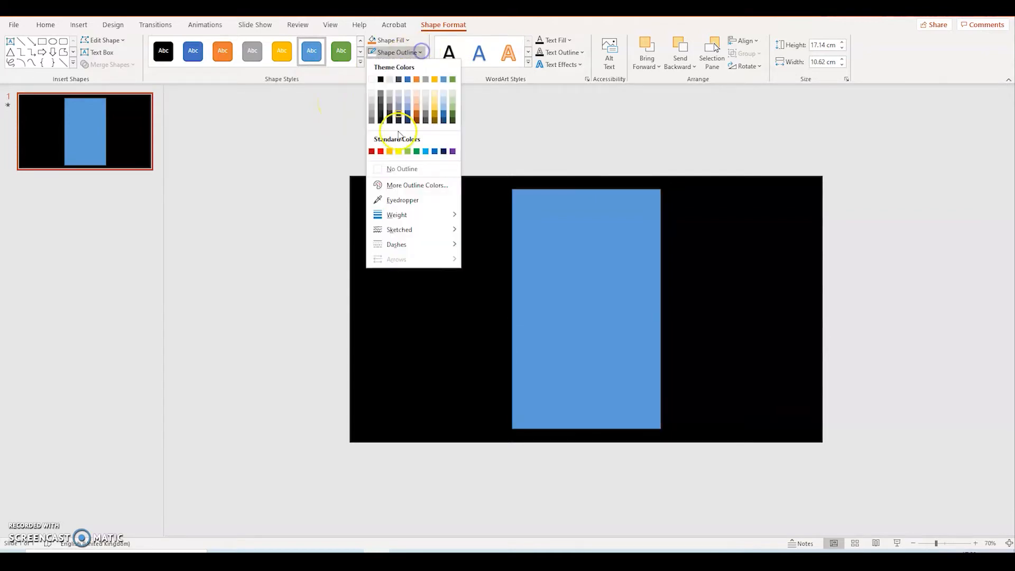
click(392, 169)
click(384, 109)
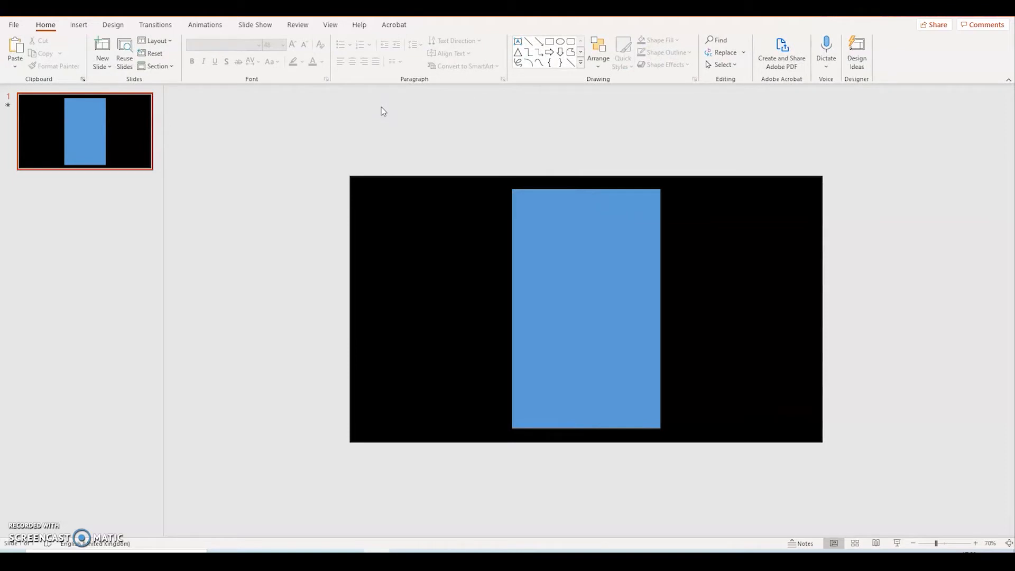
Duplicate the slide three times to make four identical slides, and return to slide 1
click(45, 159)
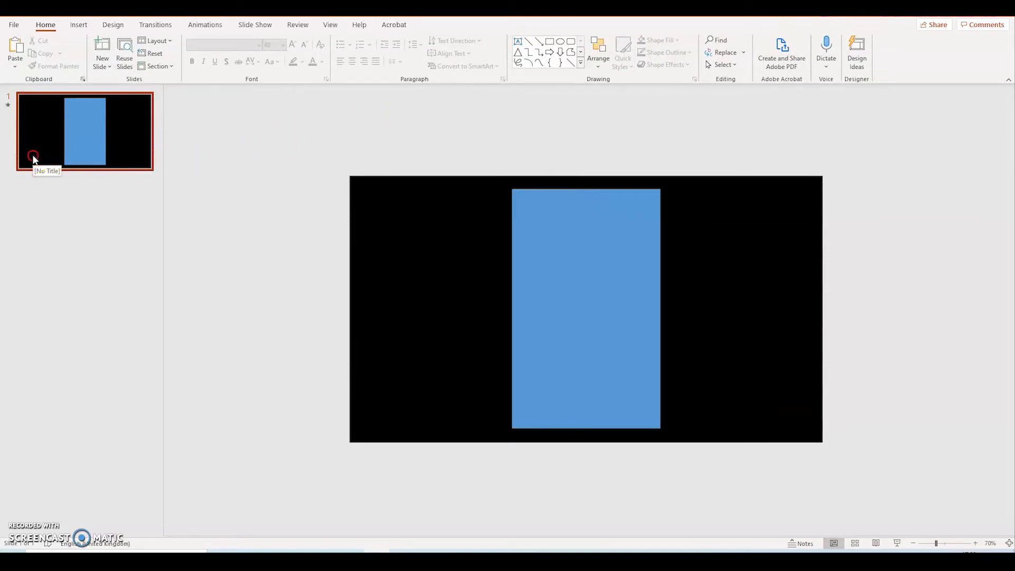
right_click(33, 158)
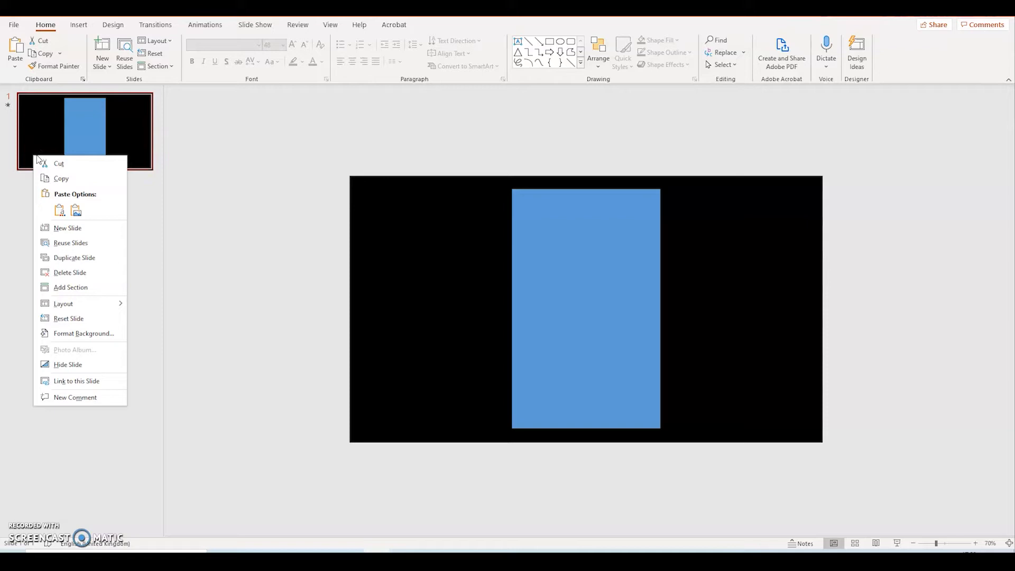
click(70, 259)
click(68, 233)
right_click(64, 243)
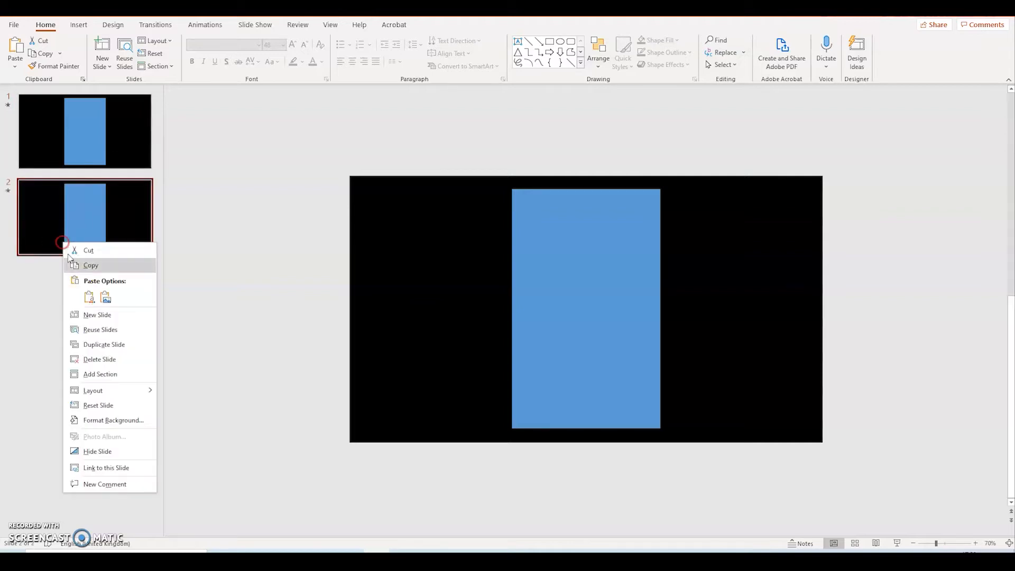
click(98, 343)
right_click(71, 319)
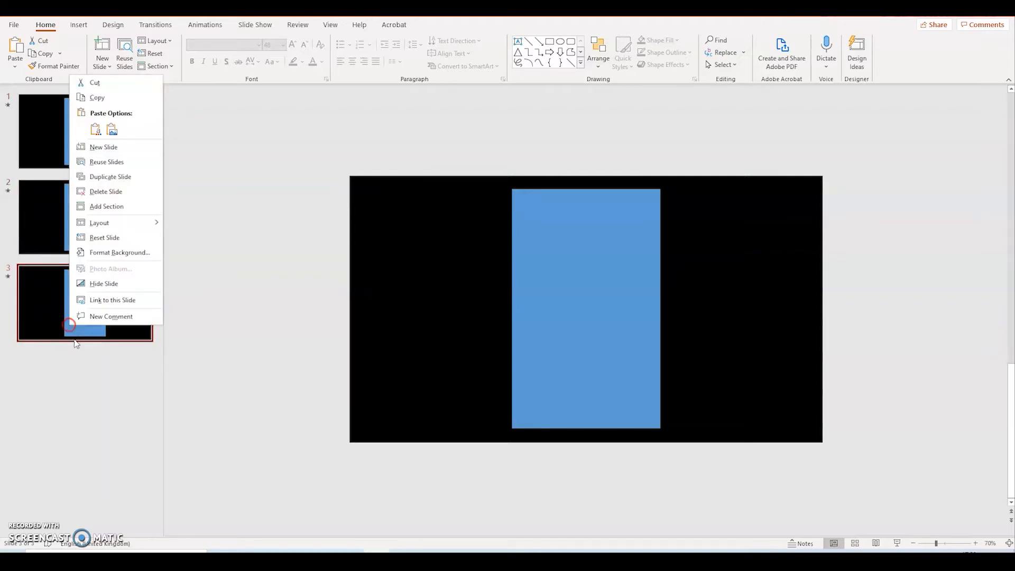
click(108, 176)
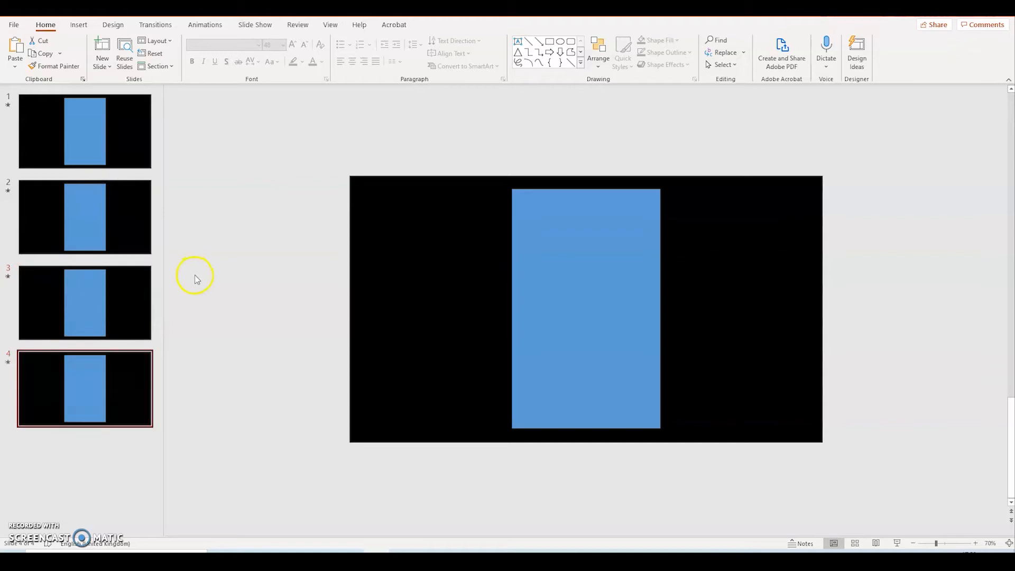
click(111, 160)
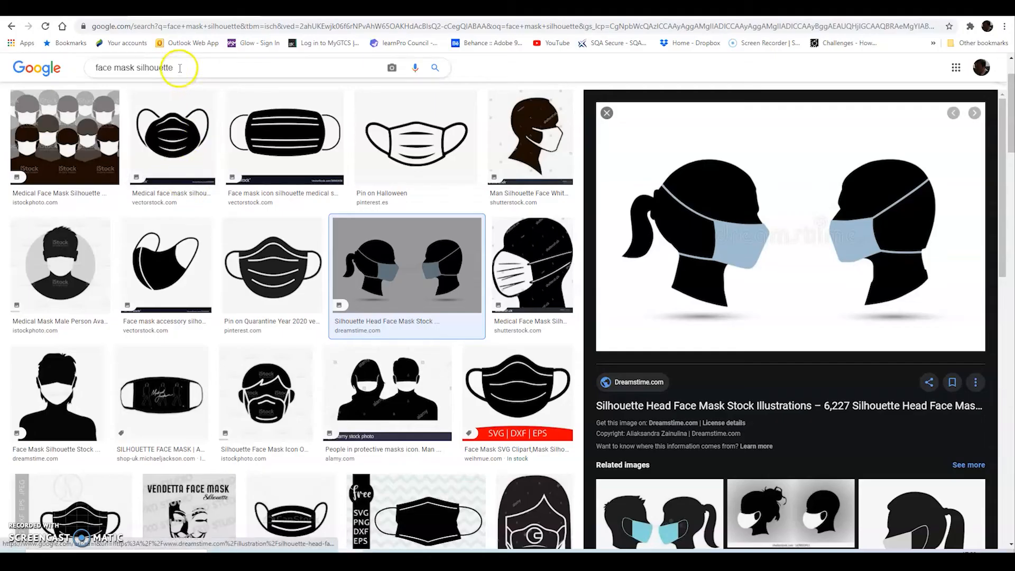
Switch to the browser and search Google Images for "ODEON LOGO"
drag(185, 67, 72, 69)
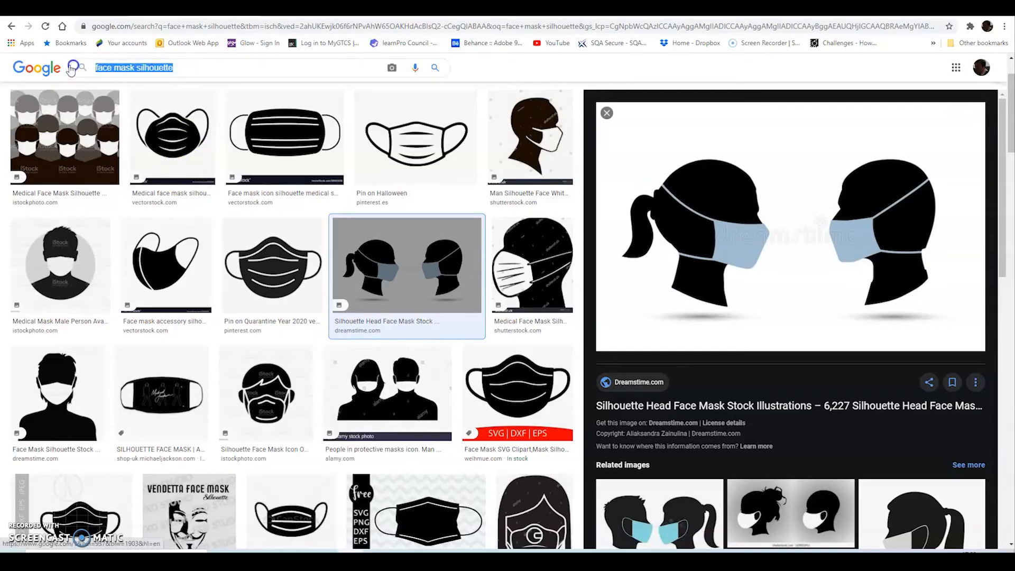
text(ODE)
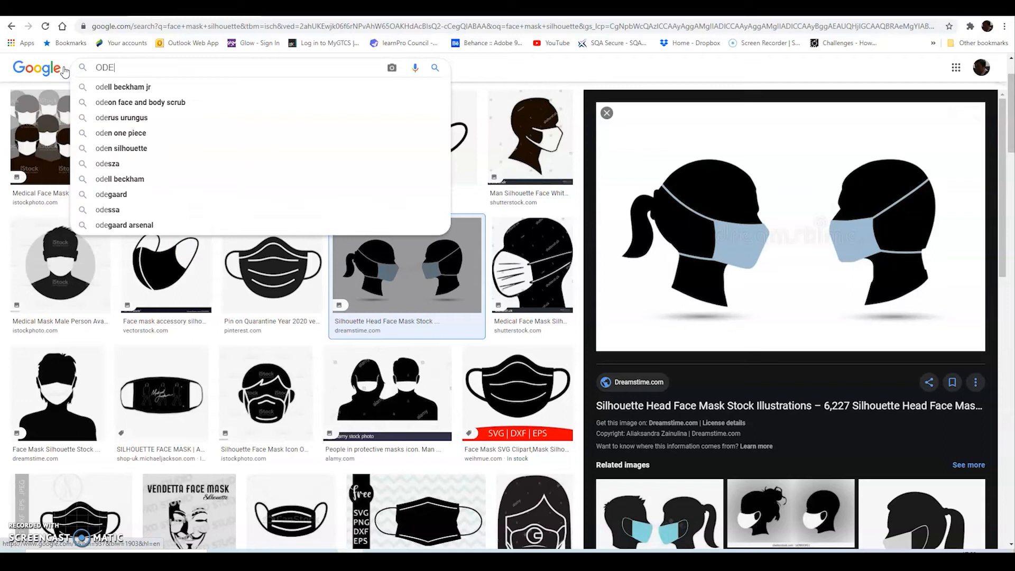
text(ON LOGO)
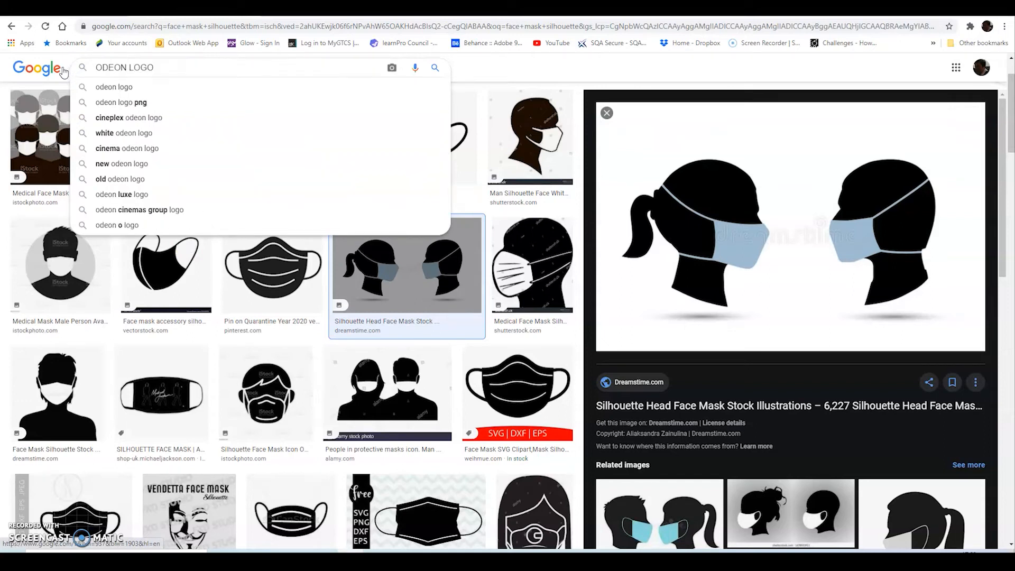
key(Return)
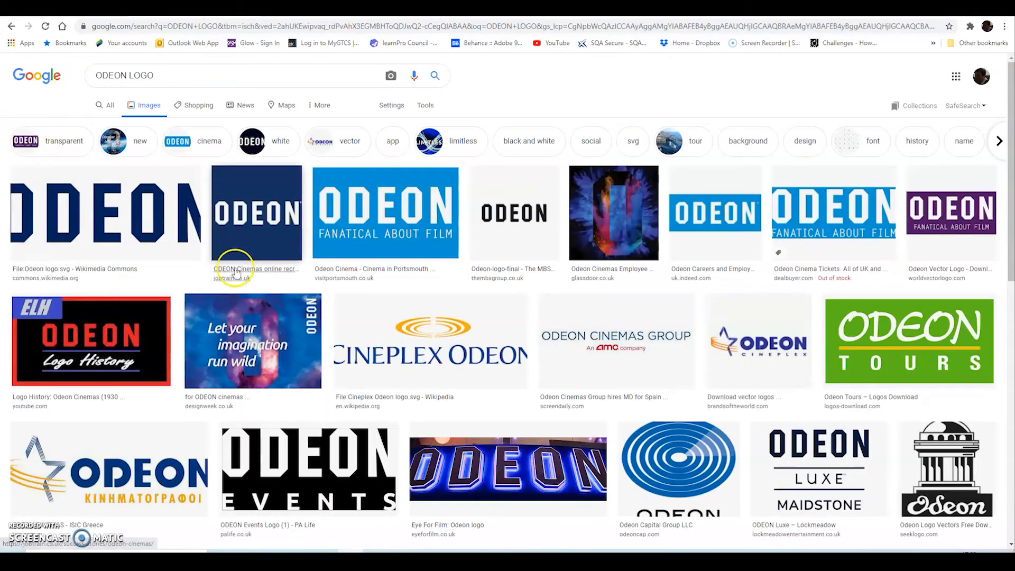
Open the square white-on-navy ODEON logo from the image results and copy the image
click(259, 237)
right_click(691, 256)
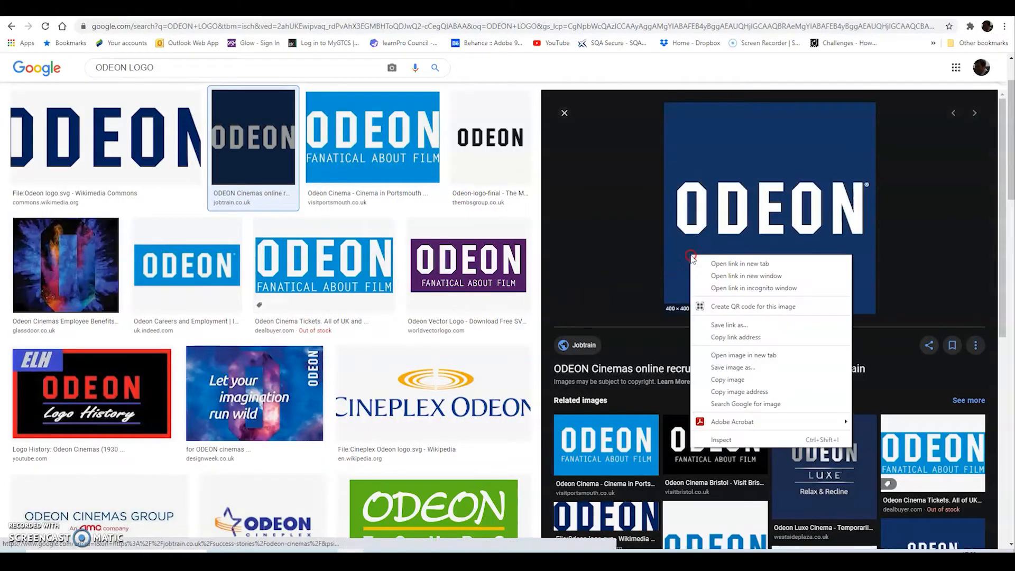
click(736, 381)
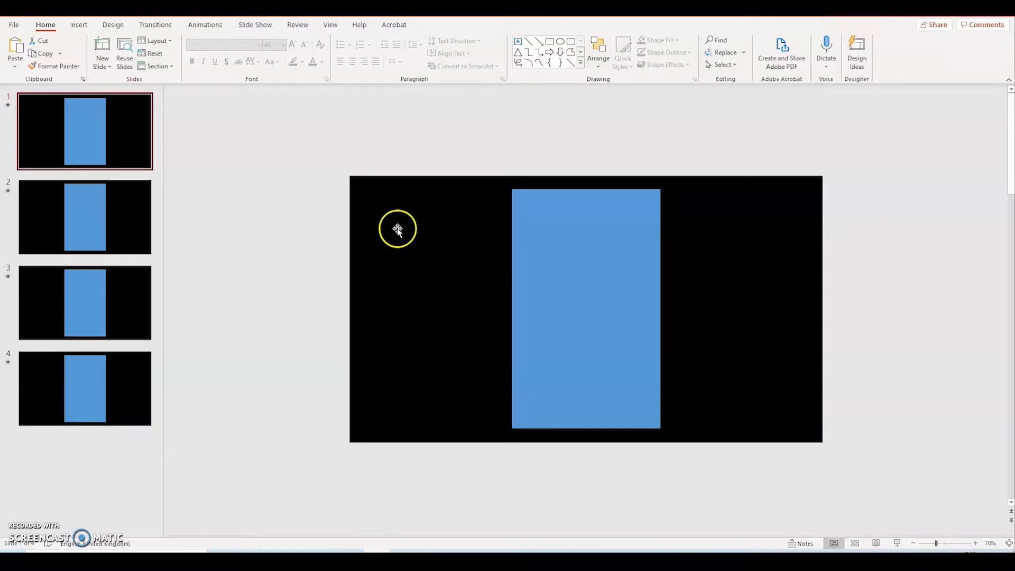
Switch back to PowerPoint, paste the logo onto slide 1 as a picture and place it left of the blue rectangle
right_click(396, 229)
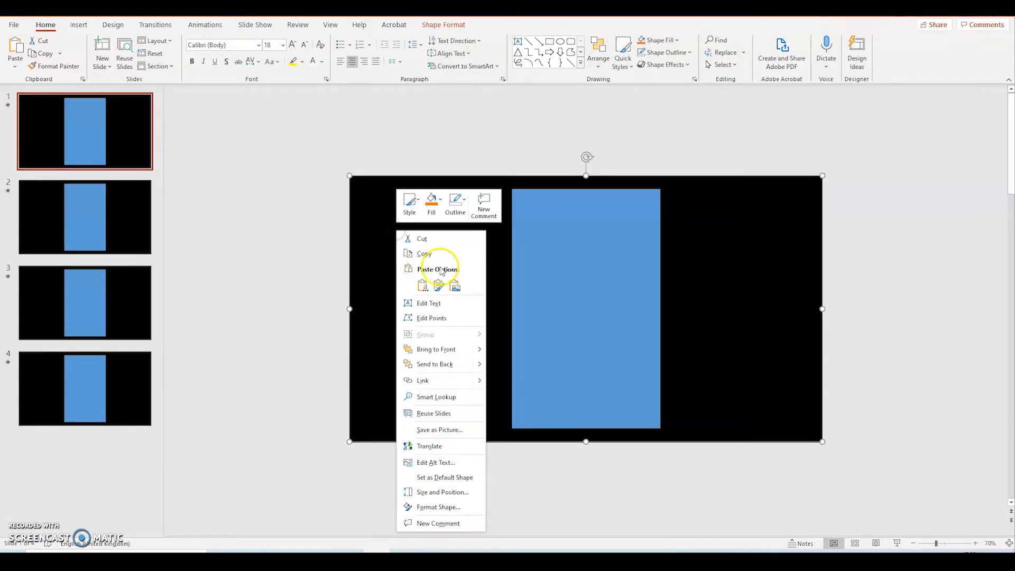
click(454, 285)
click(544, 317)
drag(557, 262, 428, 265)
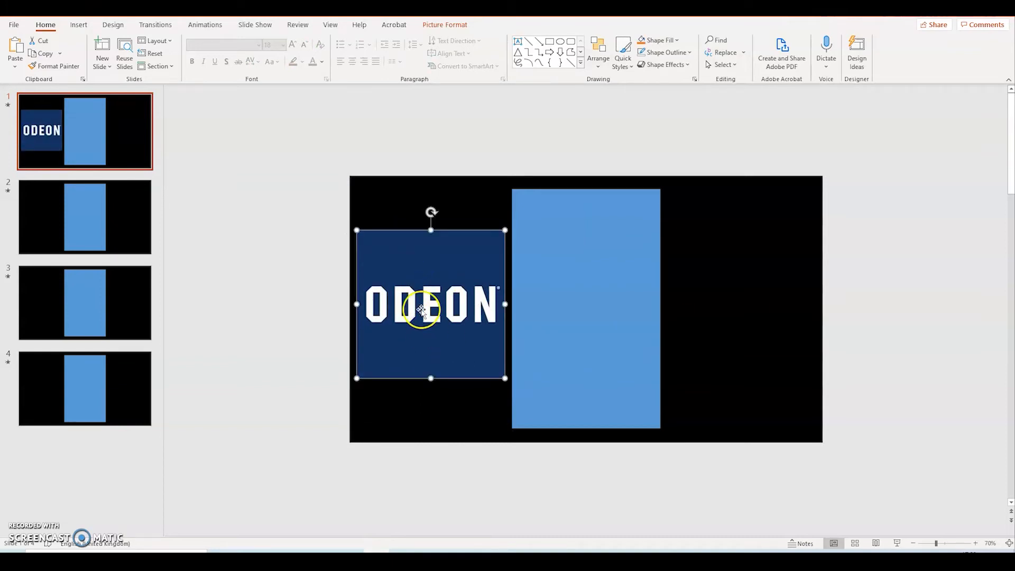
Remove the logo's navy background, marking all the ODEON letters as areas to keep
click(444, 27)
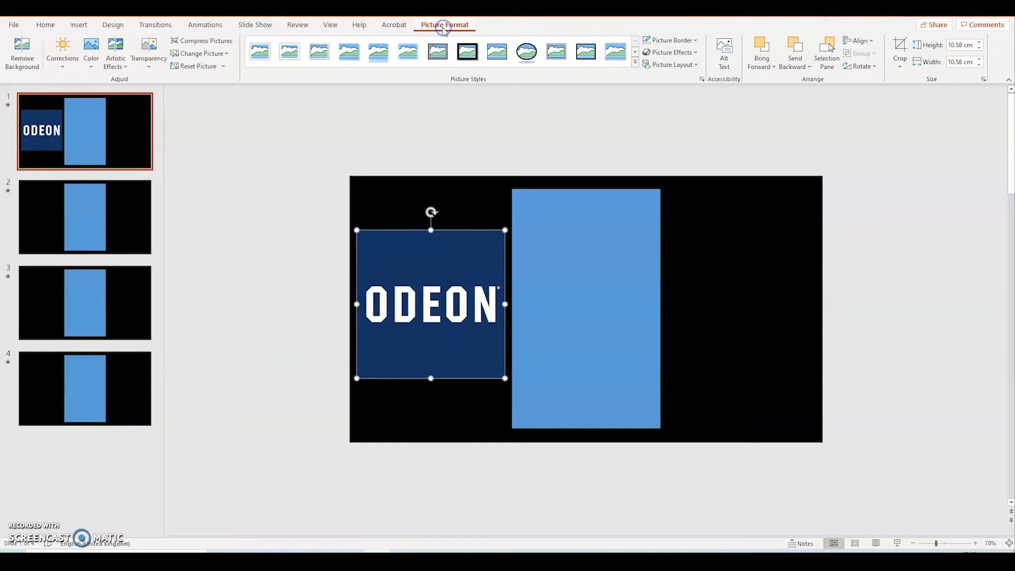
click(27, 60)
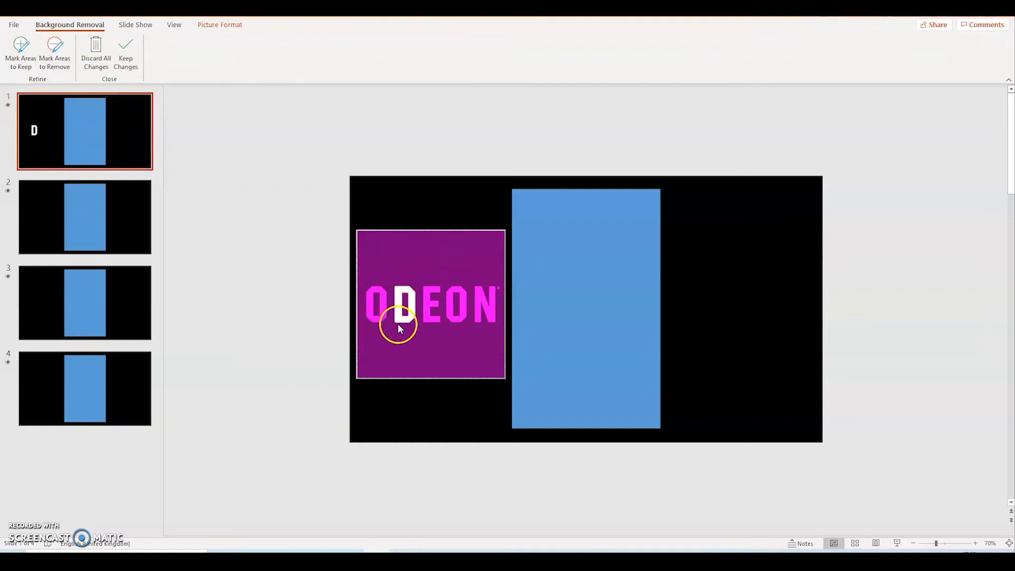
click(24, 61)
click(374, 288)
click(365, 300)
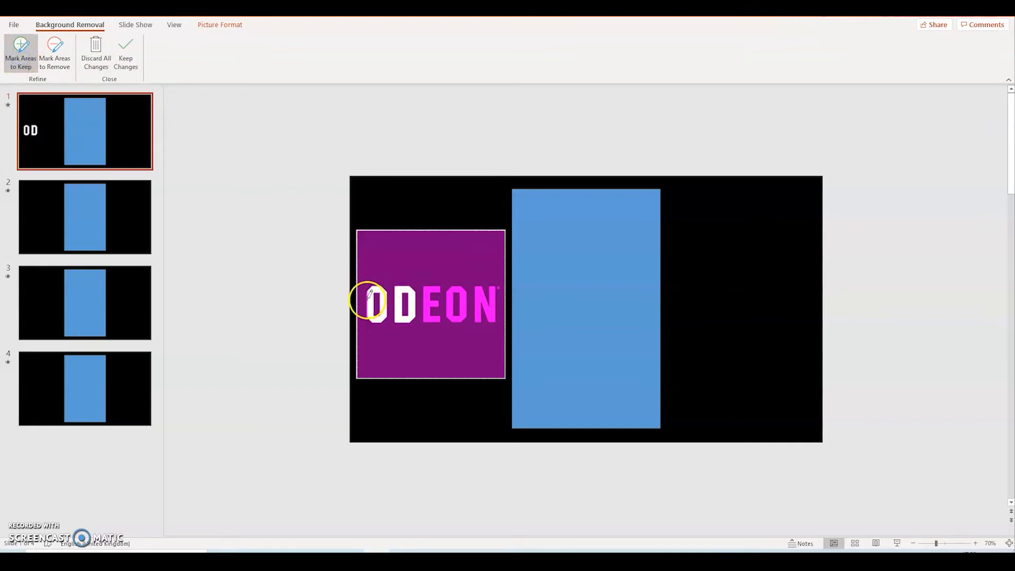
click(403, 298)
click(430, 289)
click(462, 288)
click(479, 289)
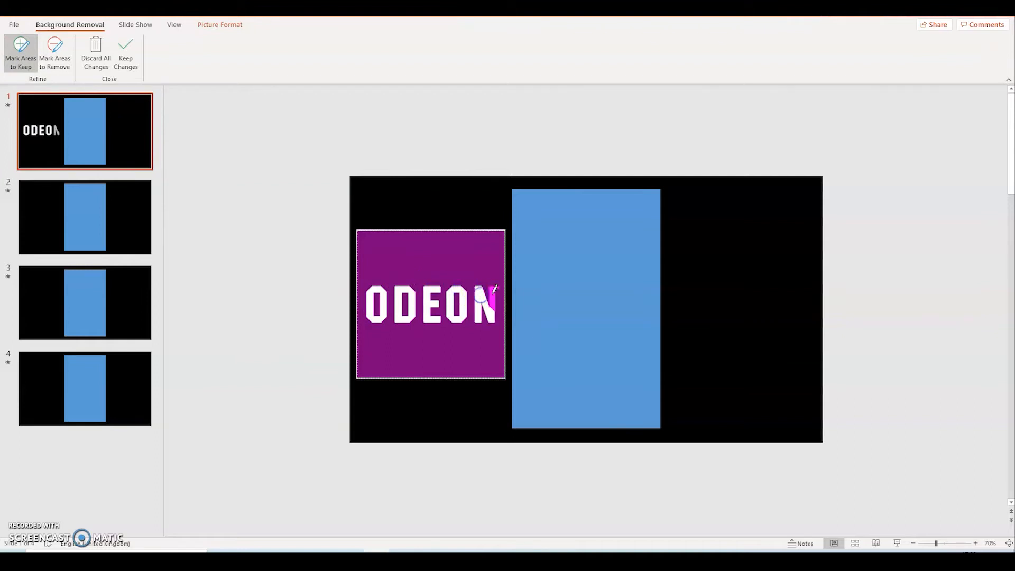
click(494, 291)
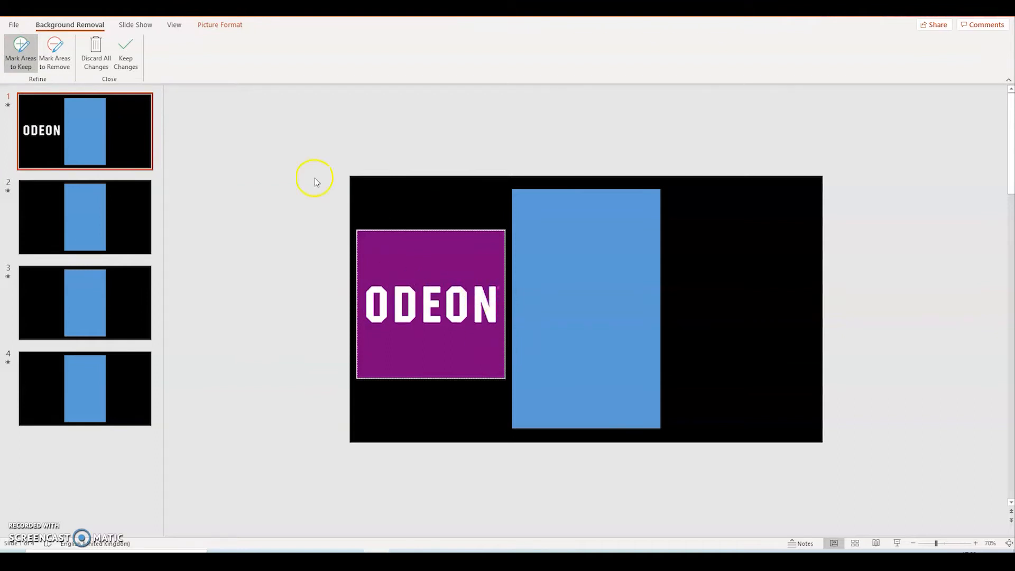
click(123, 60)
click(304, 302)
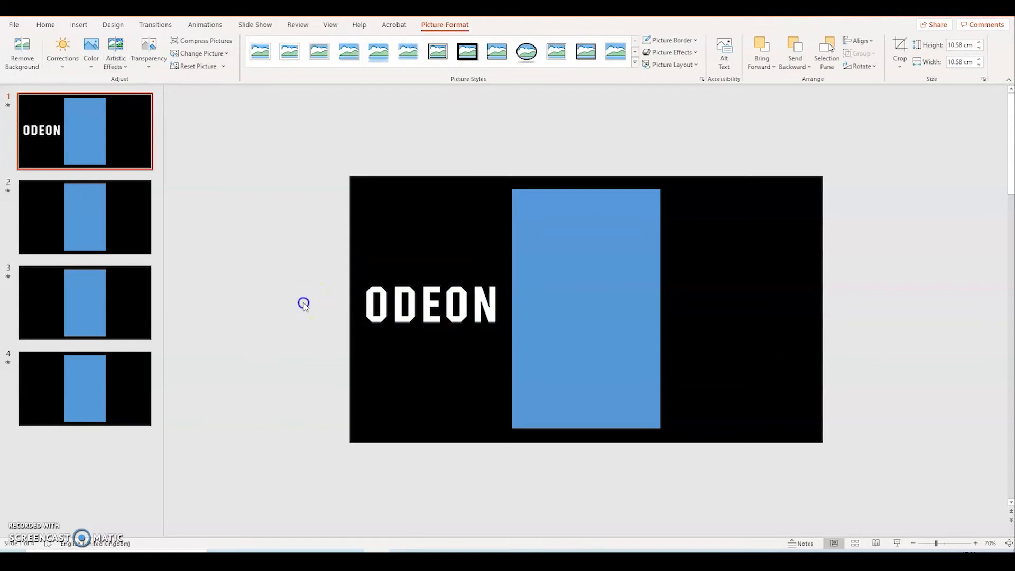
Move the logo onto the blue rectangle, centred horizontally, and crop it closely around the letters to about 2.97 cm high
drag(397, 321, 553, 306)
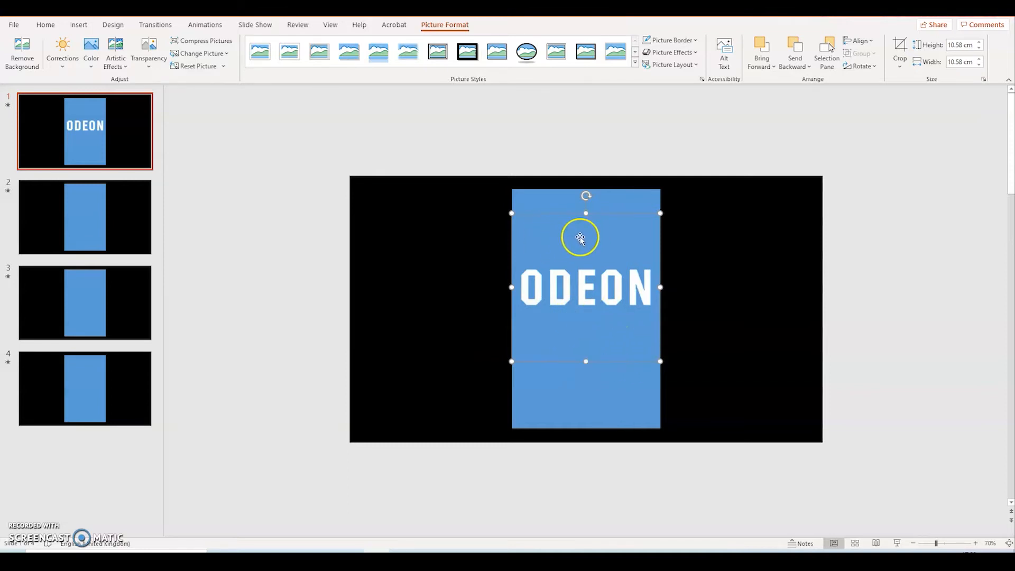
click(900, 48)
drag(586, 213, 585, 266)
drag(584, 361, 584, 310)
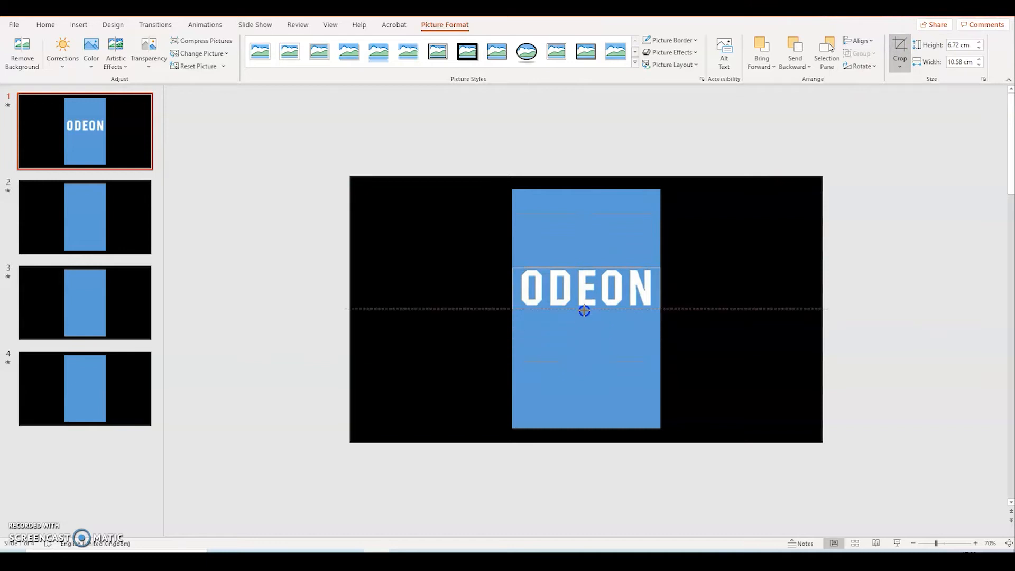
click(243, 208)
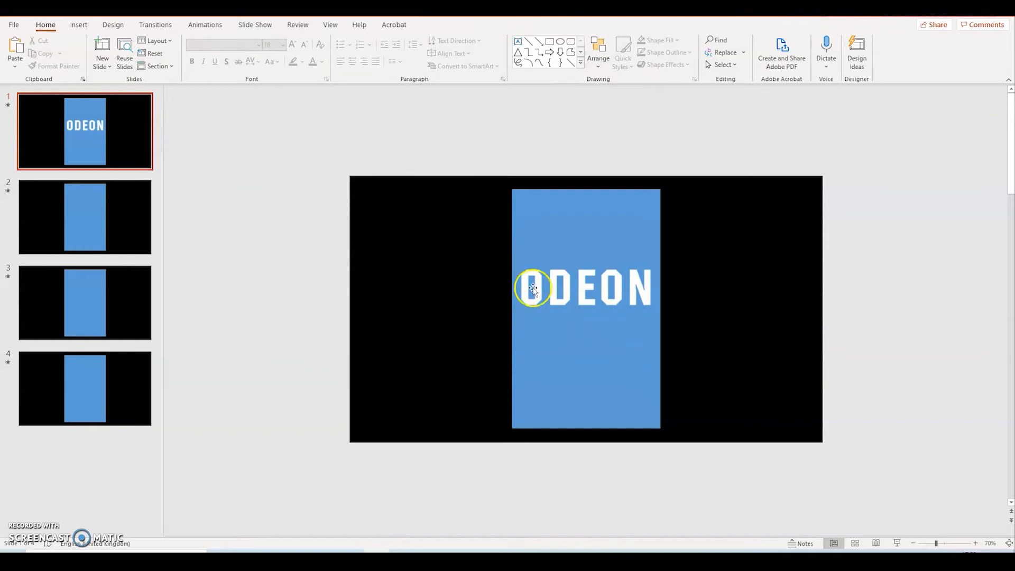
Draw a straight horizontal line about 9.36 cm long just beneath the ODEON logo, matching the width of the lettering
click(74, 25)
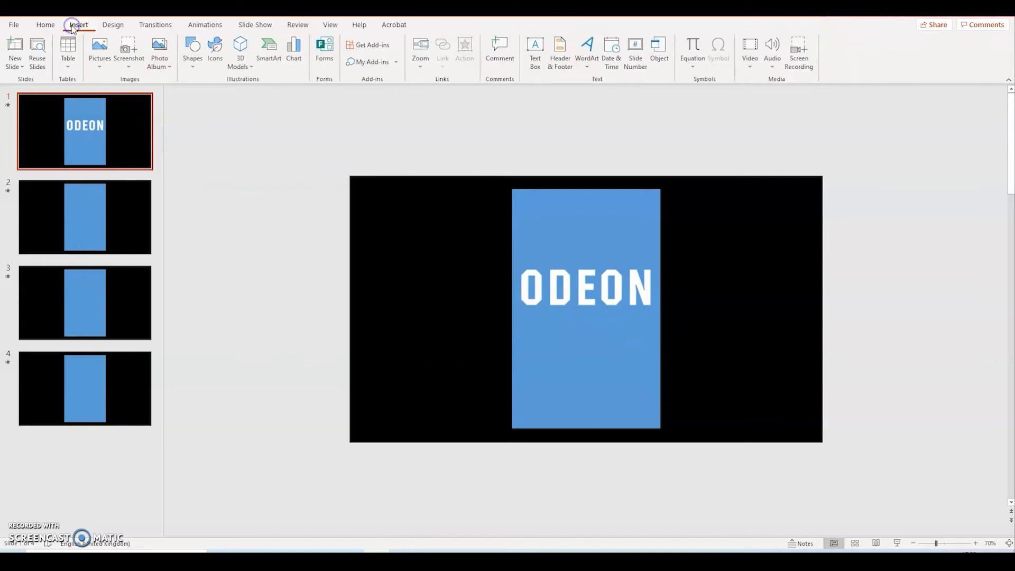
click(193, 60)
click(199, 99)
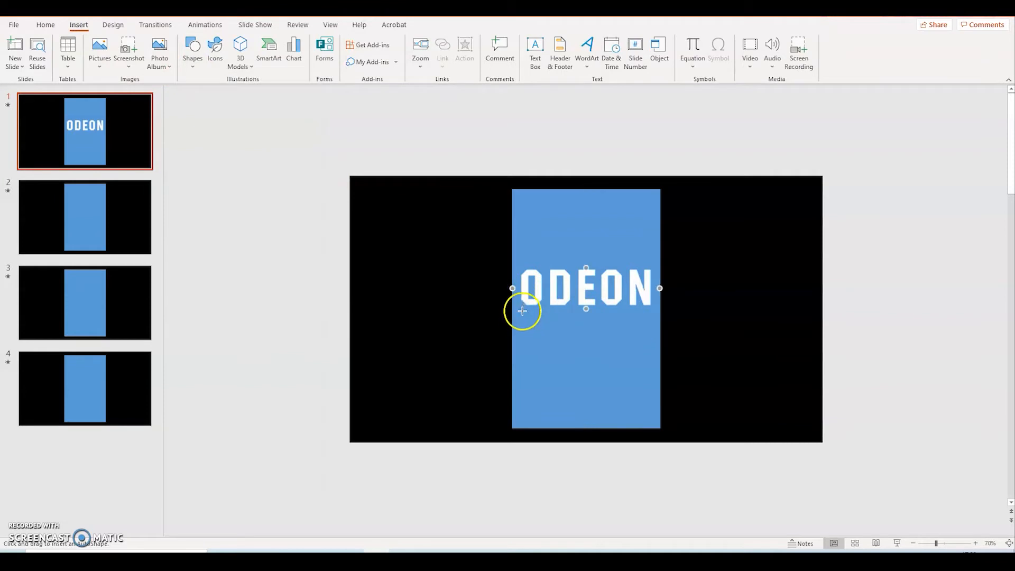
drag(520, 315, 577, 313)
drag(651, 316, 651, 315)
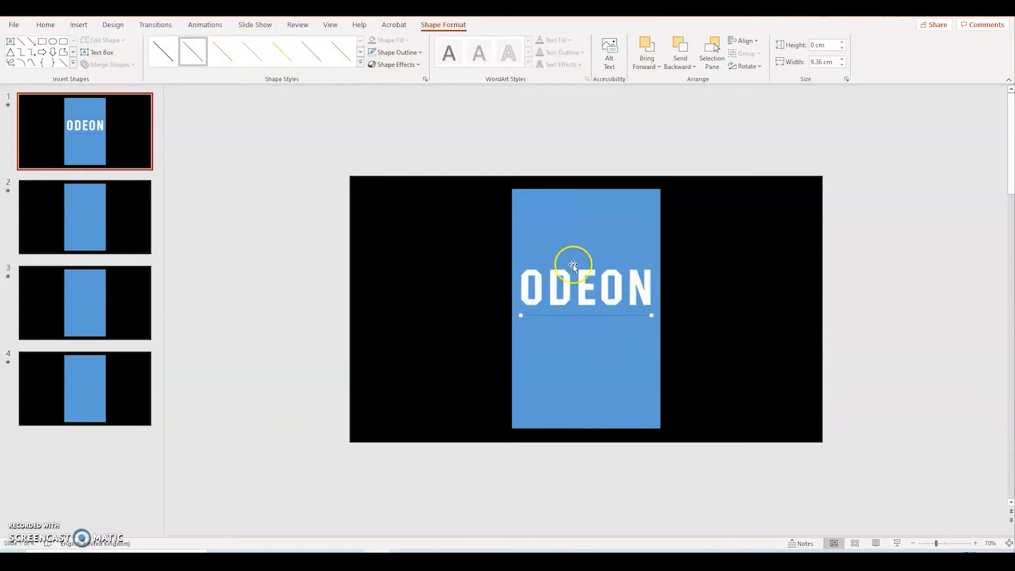
Set the line's outline colour to white and open its line weight options
click(422, 52)
click(373, 82)
click(396, 52)
mouse_move(415, 217)
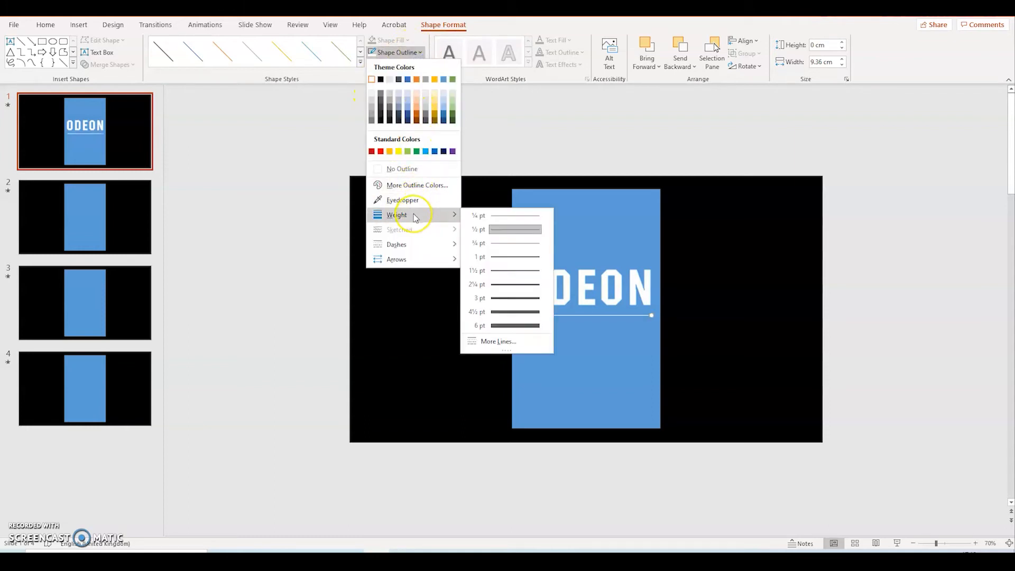